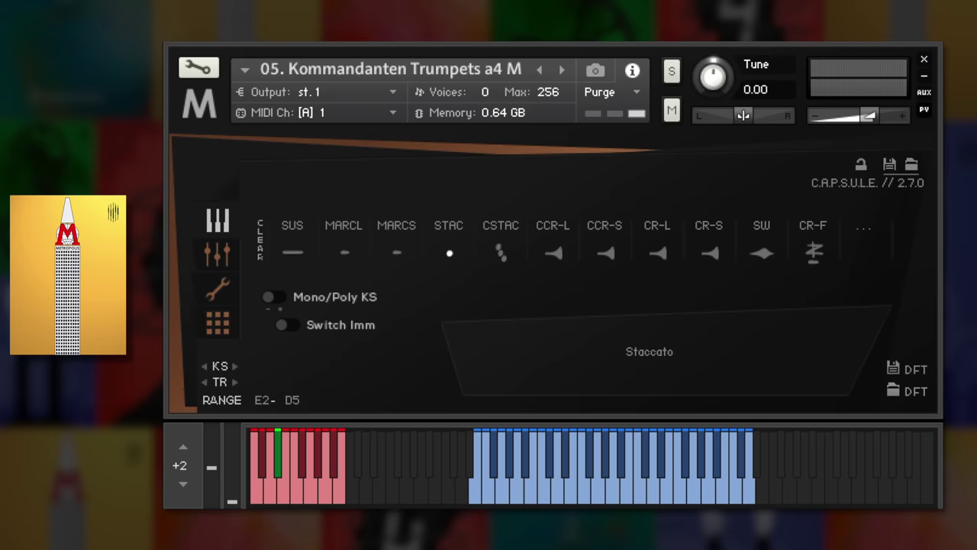
Solo the trumpets' AB, TREE and SRND mic positions one at a time in the mixer.
{"action": "left_click", "coordinate": [217, 254]}
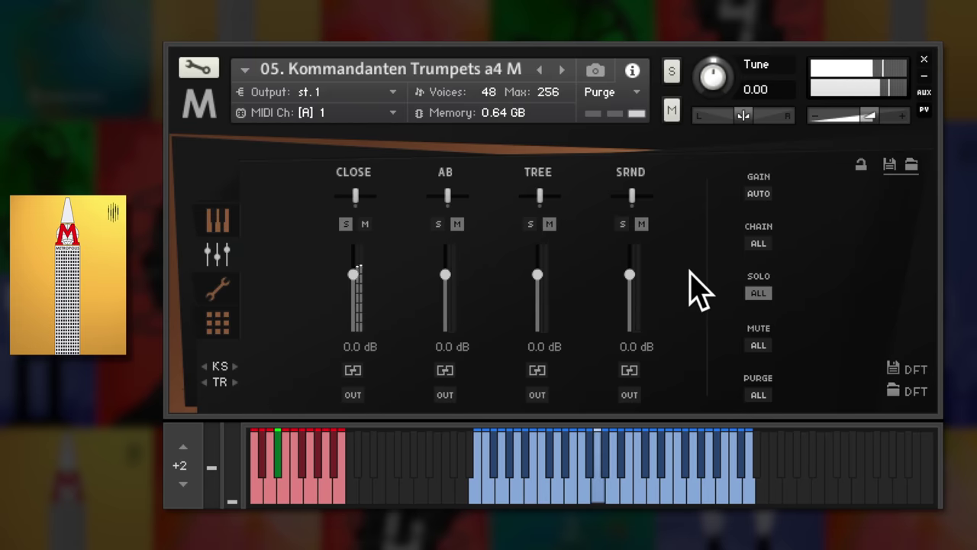
{"action": "left_click", "coordinate": [345, 223]}
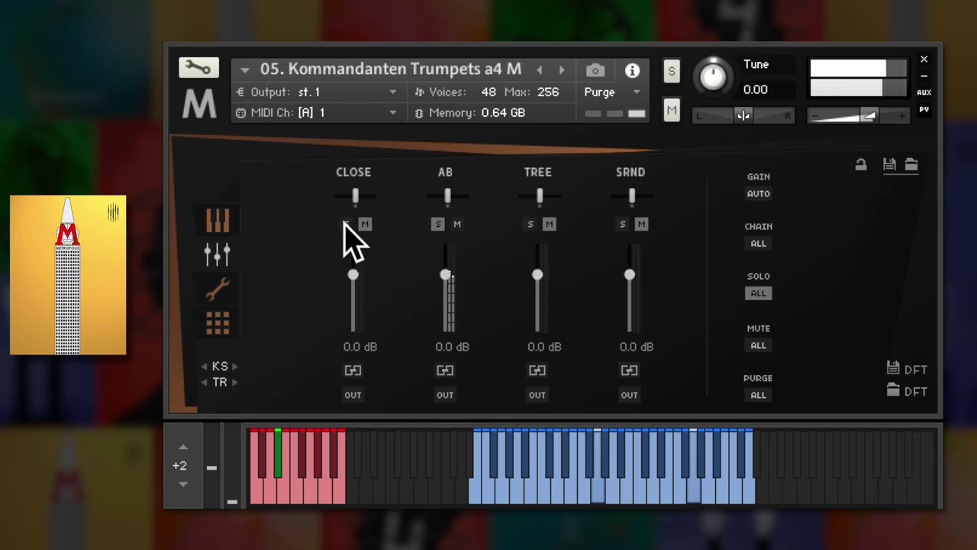
{"action": "left_click", "coordinate": [438, 224]}
{"action": "left_click", "coordinate": [529, 224]}
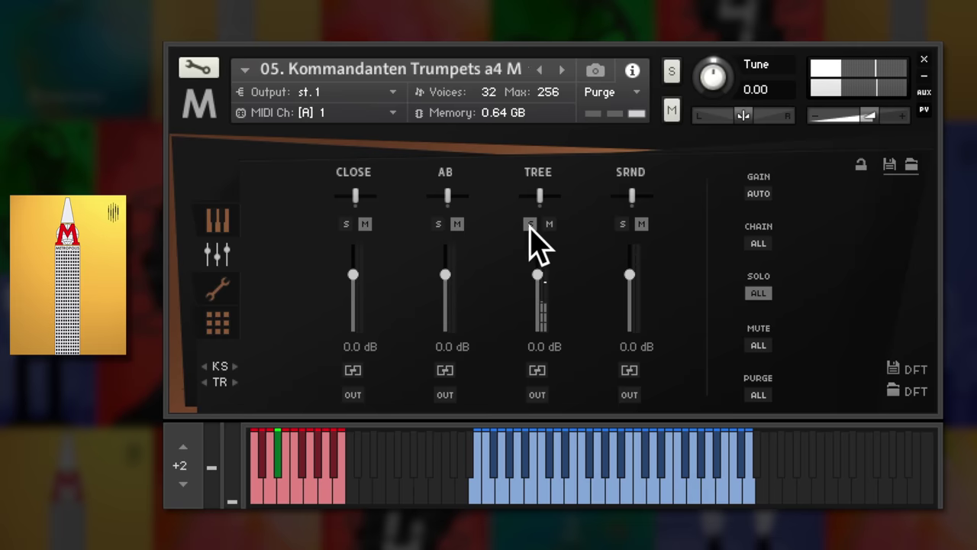
{"action": "left_click", "coordinate": [530, 223]}
{"action": "left_click", "coordinate": [623, 223]}
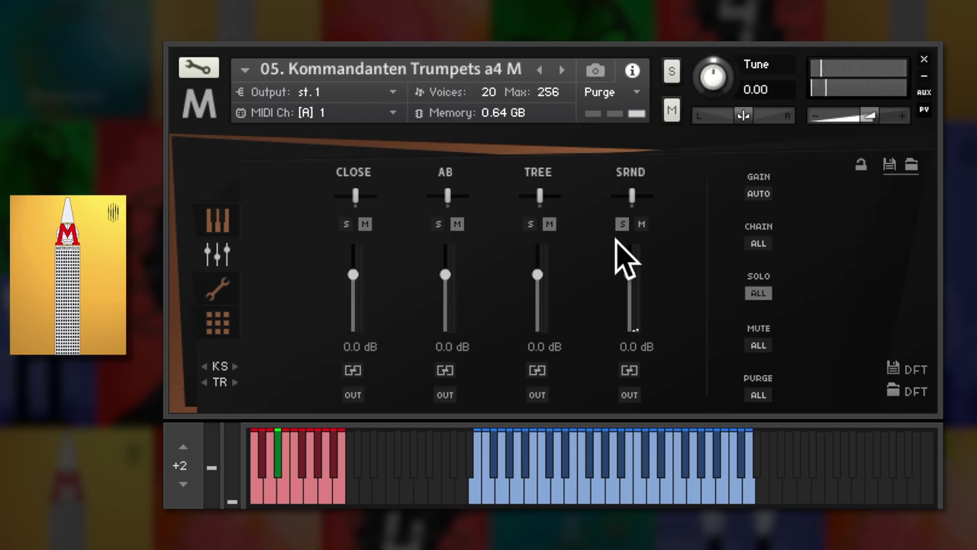
Clear the SRND solo, purge the AB and SRND mic samples, and return to the articulations.
{"action": "left_click", "coordinate": [626, 171]}
{"action": "left_click", "coordinate": [449, 171]}
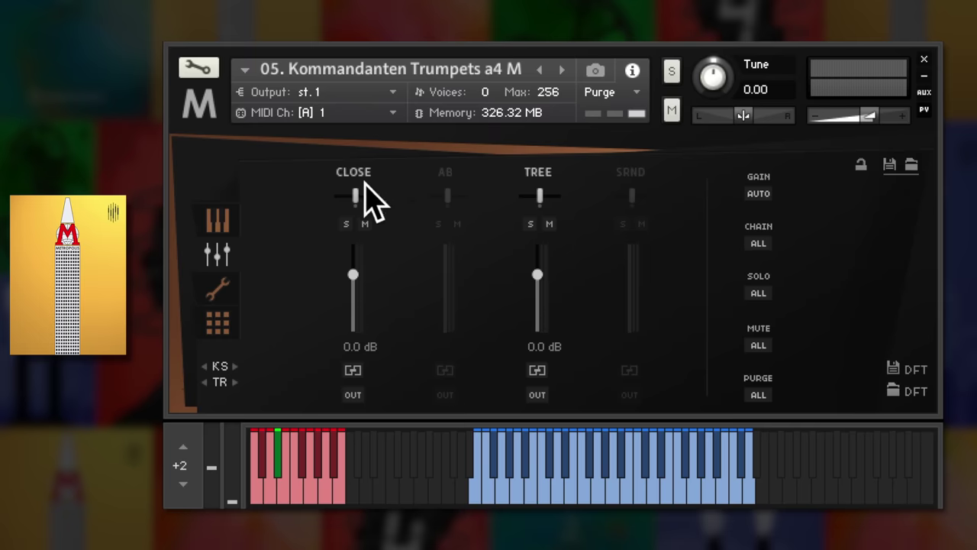
{"action": "left_click", "coordinate": [216, 221]}
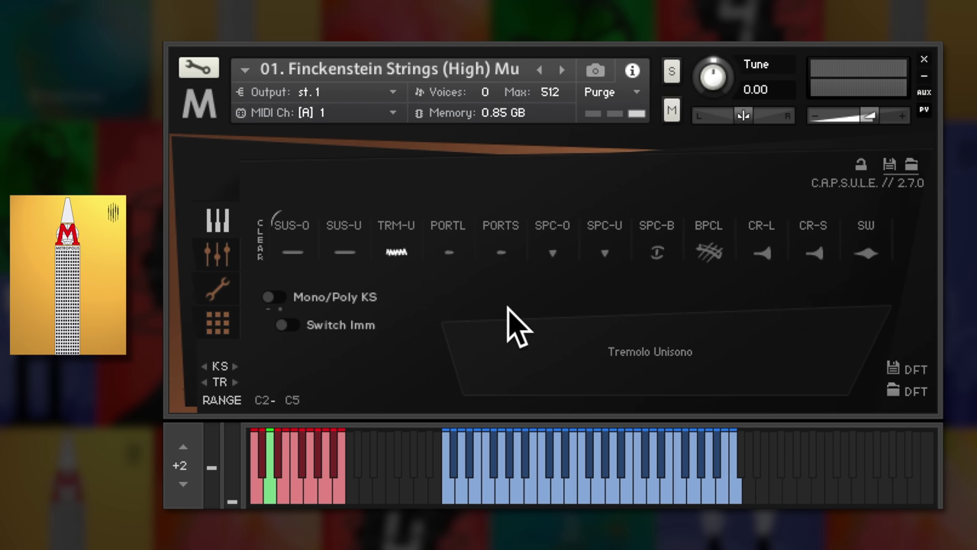
Switch the strings to Sustain Octaved (SUS-O), then to Sustain Unisono (SUS-U).
{"action": "left_click", "coordinate": [296, 253]}
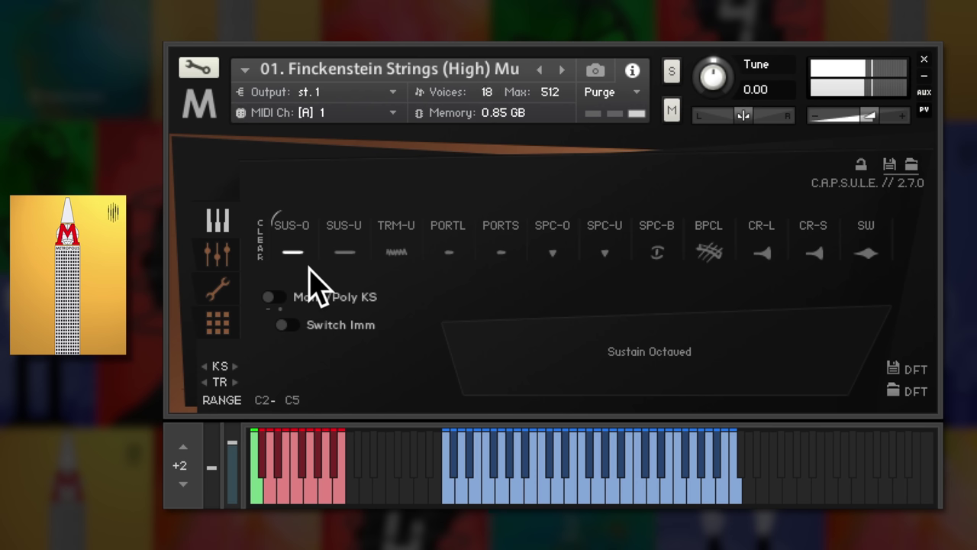
{"action": "left_click", "coordinate": [344, 252]}
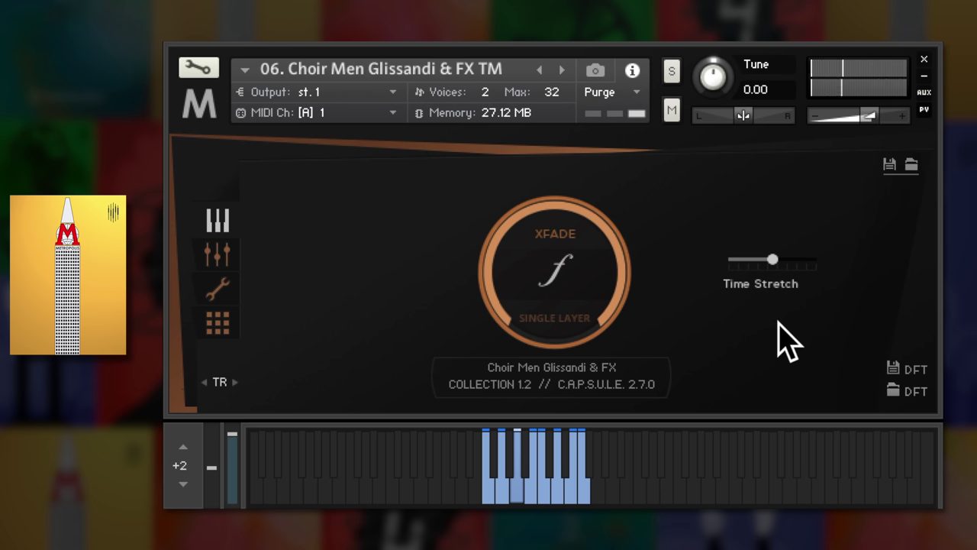
Push the choir's Time Stretch slider all the way to the right.
{"action": "left_click_drag", "start_coordinate": [771, 258], "coordinate": [816, 259]}
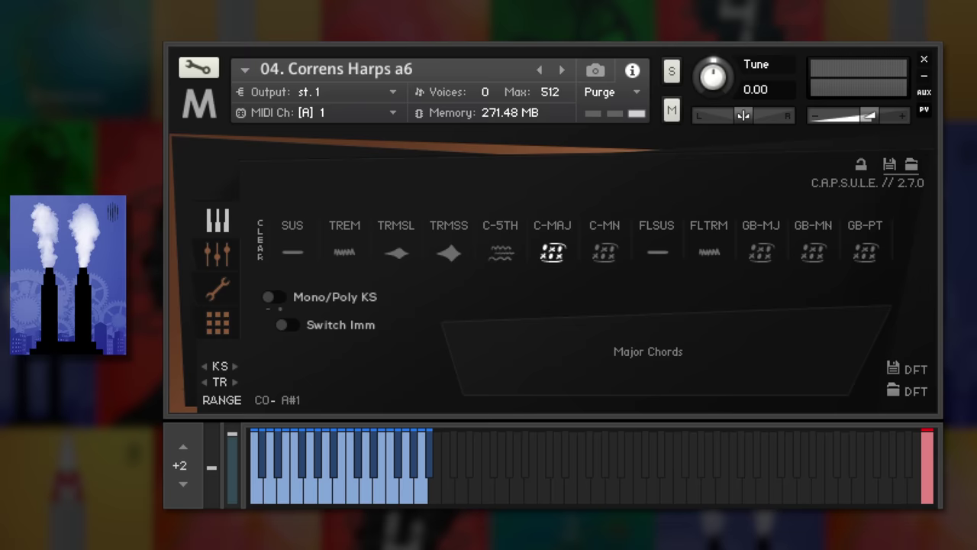
Select the harps' GB-MJ (Gliss Beds Major) articulation.
{"action": "left_click", "coordinate": [761, 251]}
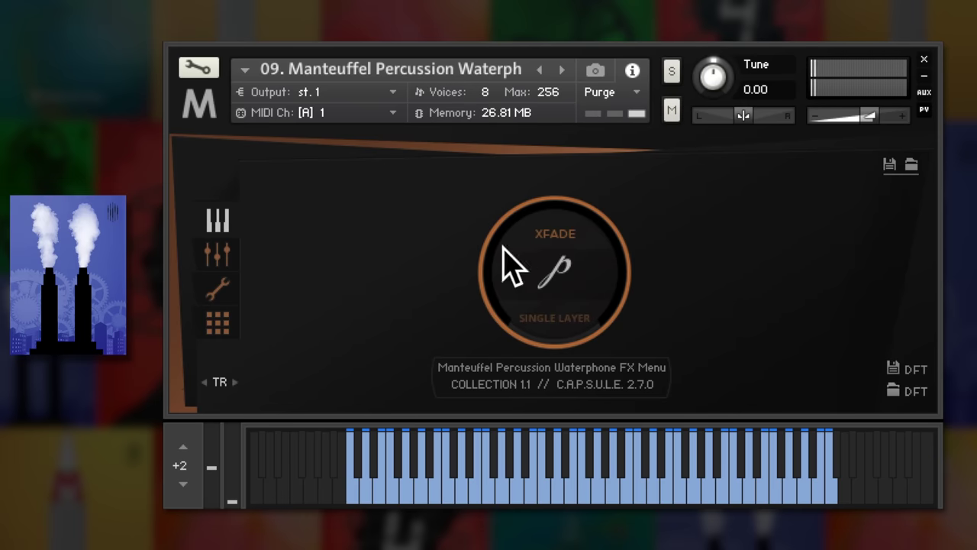
In the Waterphone's mic mixer, enable ORTF and AB and disable TREE and M/S.
{"action": "left_click", "coordinate": [217, 258]}
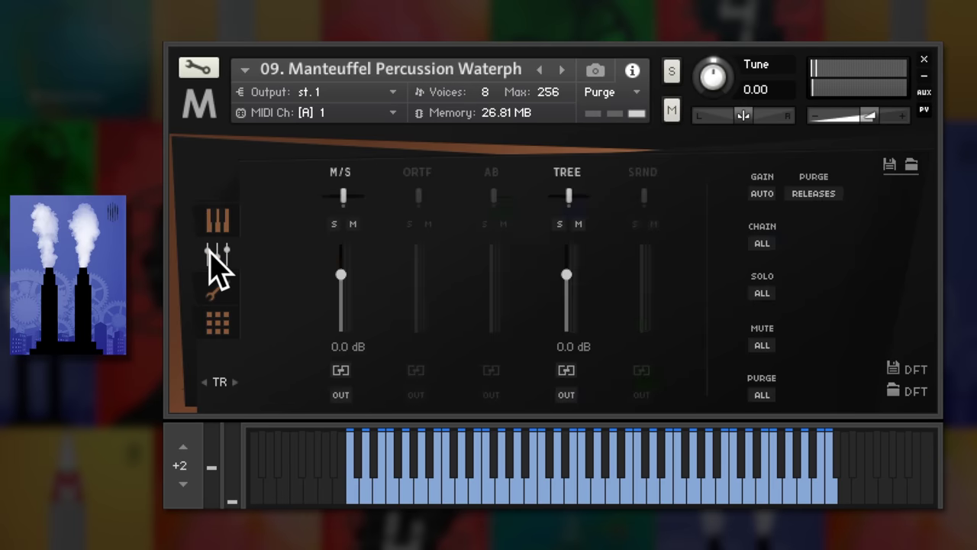
{"action": "left_click", "coordinate": [420, 174]}
{"action": "left_click", "coordinate": [488, 172]}
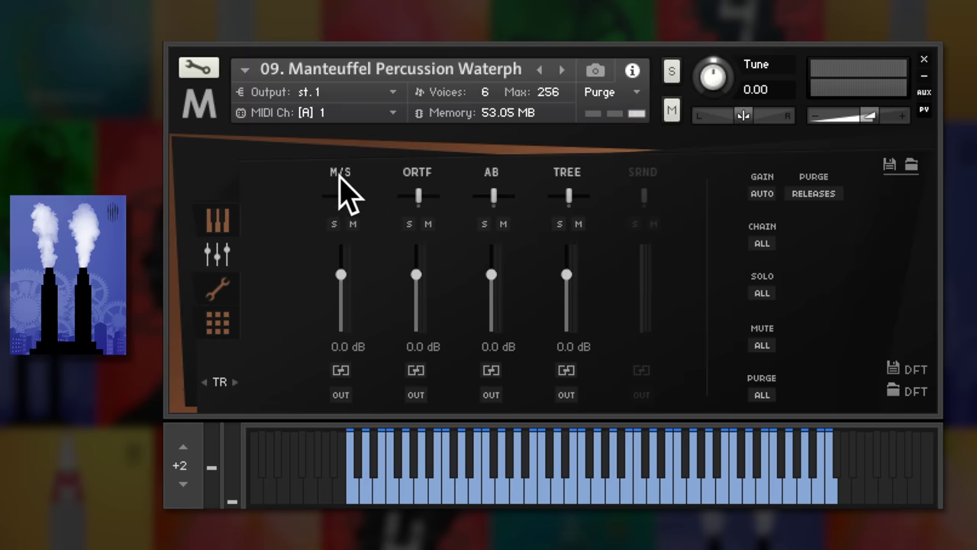
{"action": "left_click", "coordinate": [565, 172]}
{"action": "left_click", "coordinate": [341, 173]}
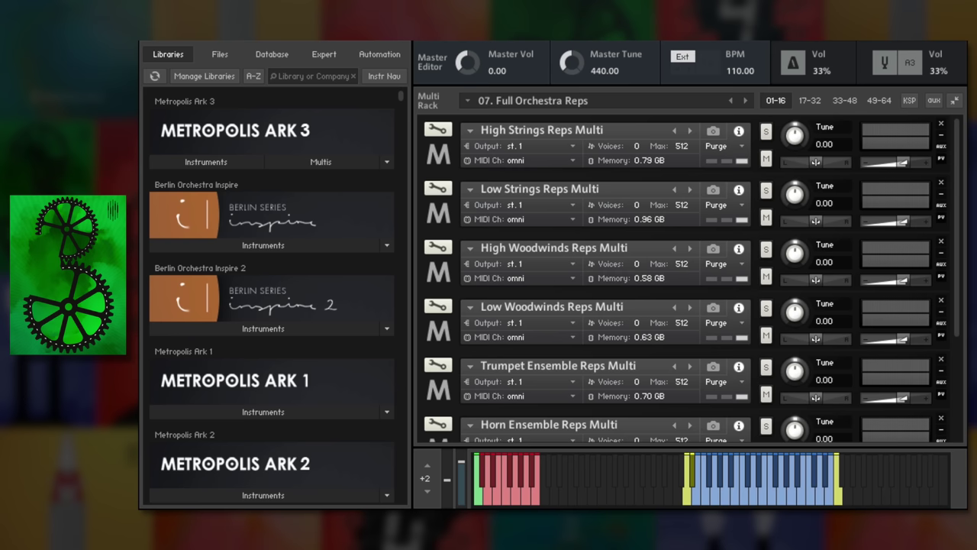
List Metropolis Ark 3's multis and open the High Strings Reps Multi's instrument editor.
{"action": "left_click", "coordinate": [317, 161]}
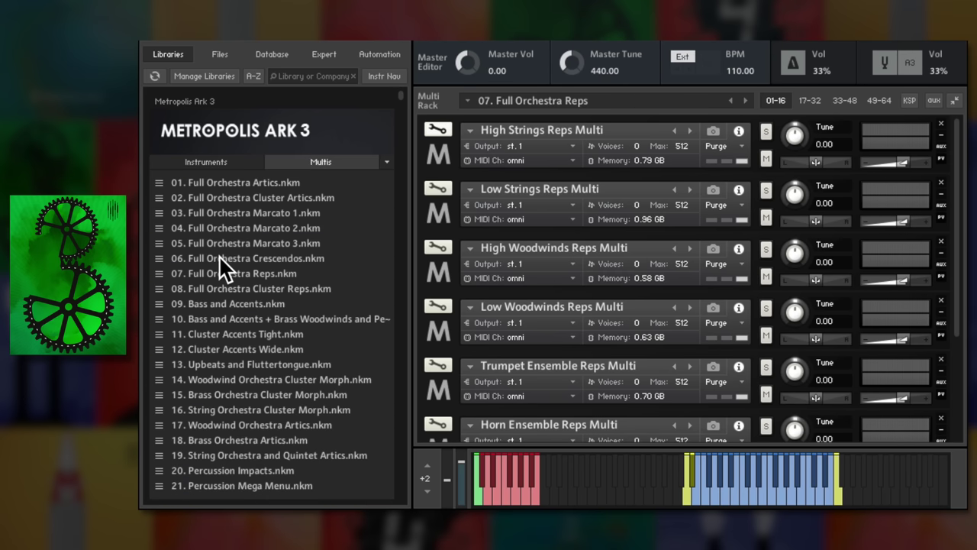
{"action": "left_click", "coordinate": [437, 129]}
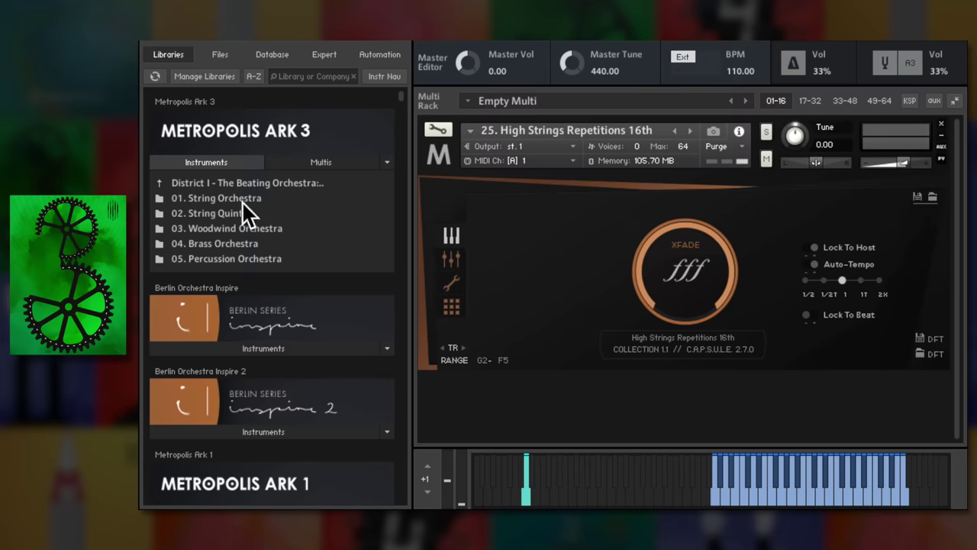
Browse Metropolis Ark 3's String Orchestra, String Quintet and Woodwind Orchestra instrument folders.
{"action": "left_click", "coordinate": [246, 200]}
{"action": "scroll", "coordinate": [244, 237], "scroll_direction": "down", "scroll_amount": 1}
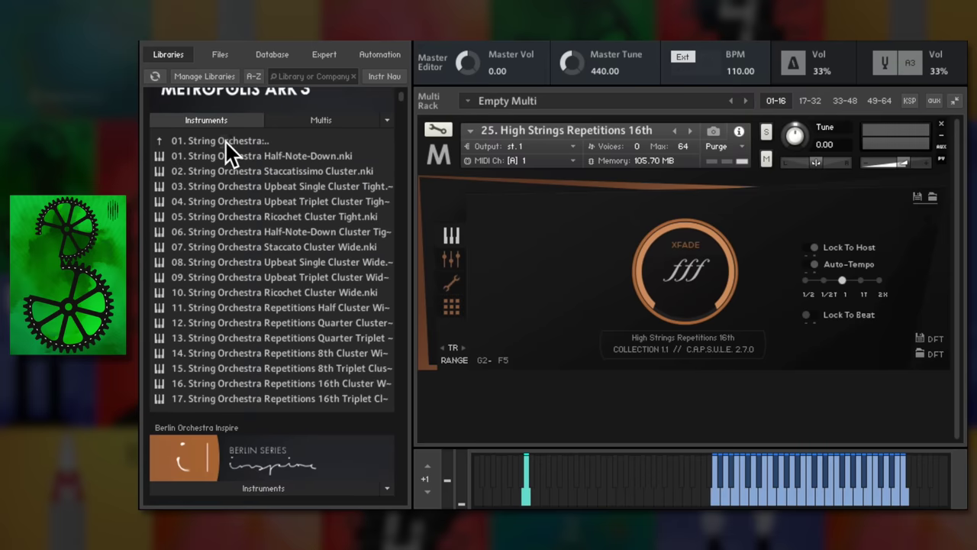
{"action": "left_click", "coordinate": [225, 183]}
{"action": "left_click", "coordinate": [222, 166]}
{"action": "scroll", "coordinate": [236, 214], "scroll_direction": "down", "scroll_amount": 3}
{"action": "scroll", "coordinate": [237, 214], "scroll_direction": "up", "scroll_amount": 3}
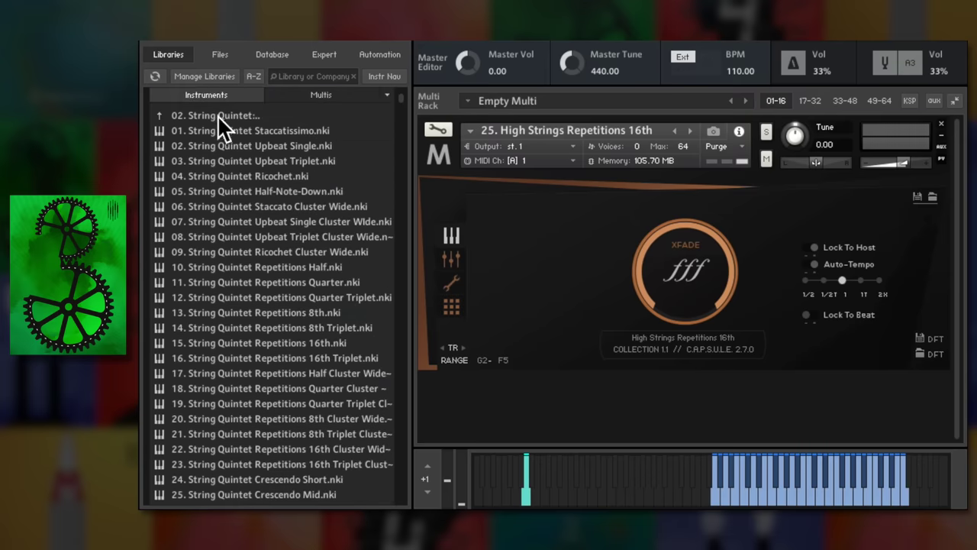
{"action": "left_click", "coordinate": [225, 127]}
{"action": "left_click", "coordinate": [216, 166]}
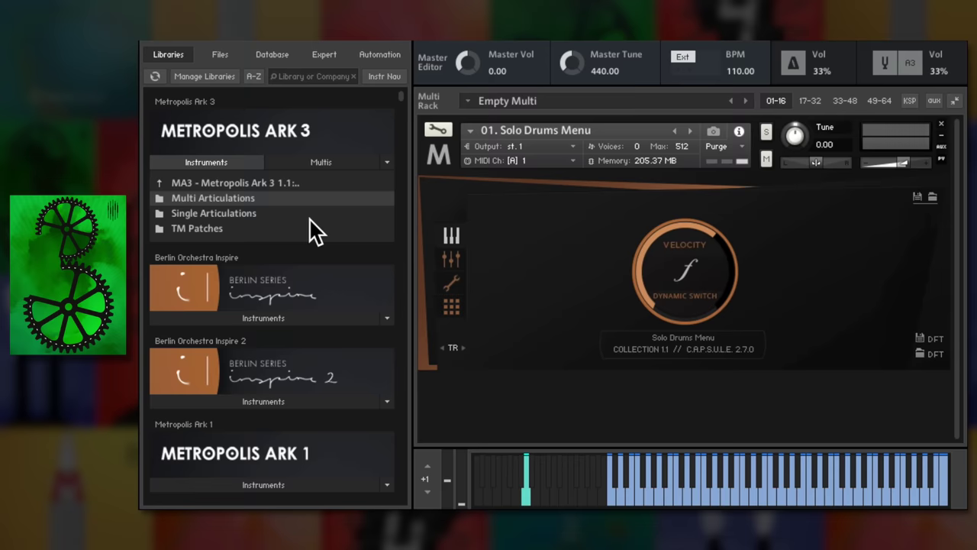
Go to District III - Solo Percussion and open the 01. Solo Taikos folder.
{"action": "left_click", "coordinate": [294, 214]}
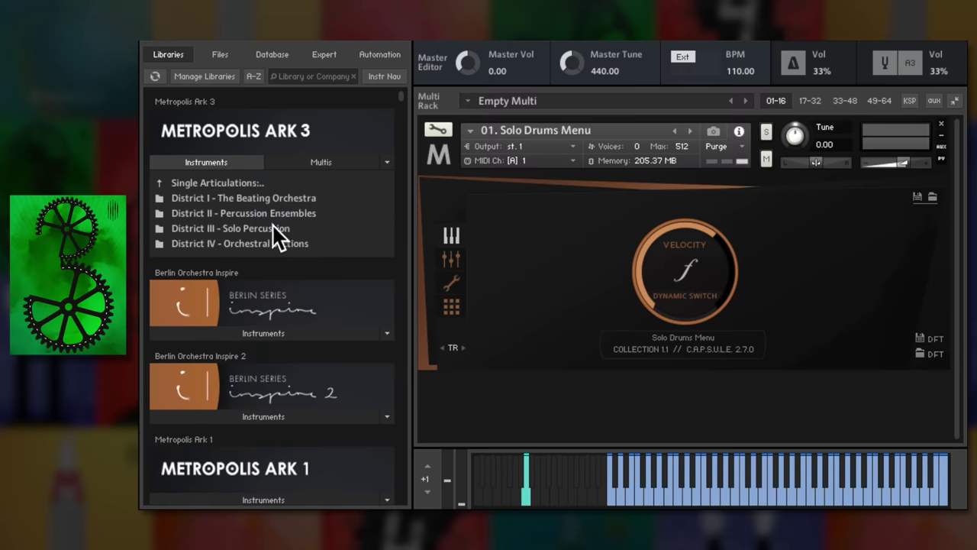
{"action": "left_click", "coordinate": [272, 226]}
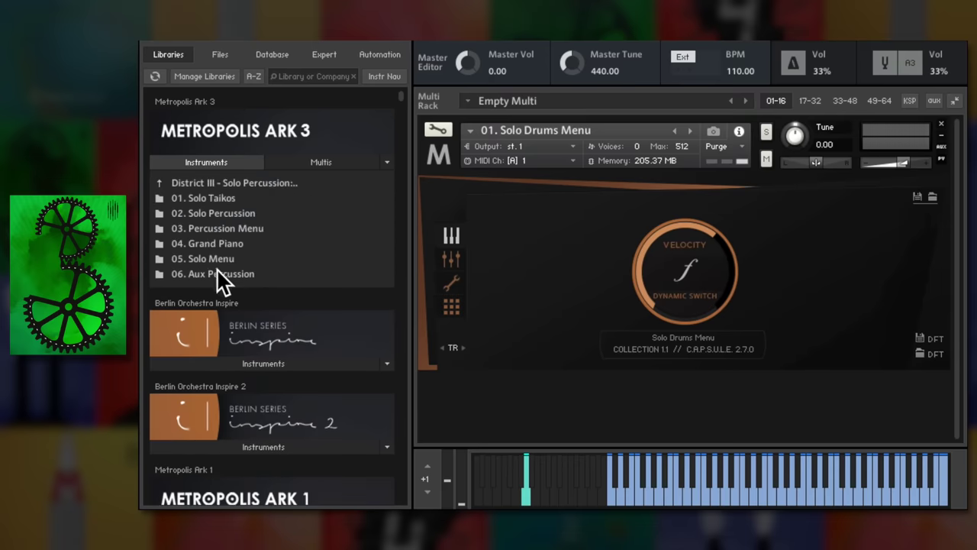
{"action": "left_click", "coordinate": [212, 197]}
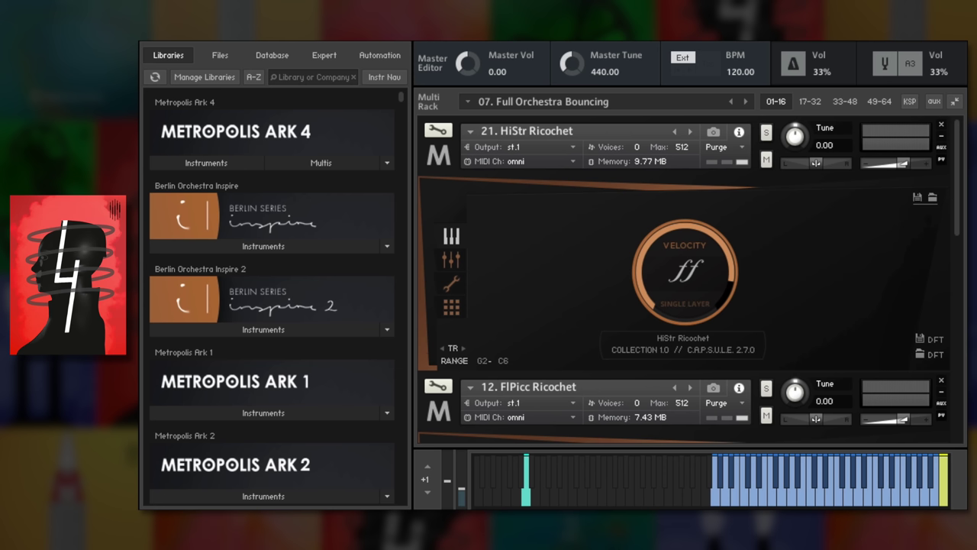
Show the list of multis included with Metropolis Ark 4.
{"action": "left_click", "coordinate": [351, 162]}
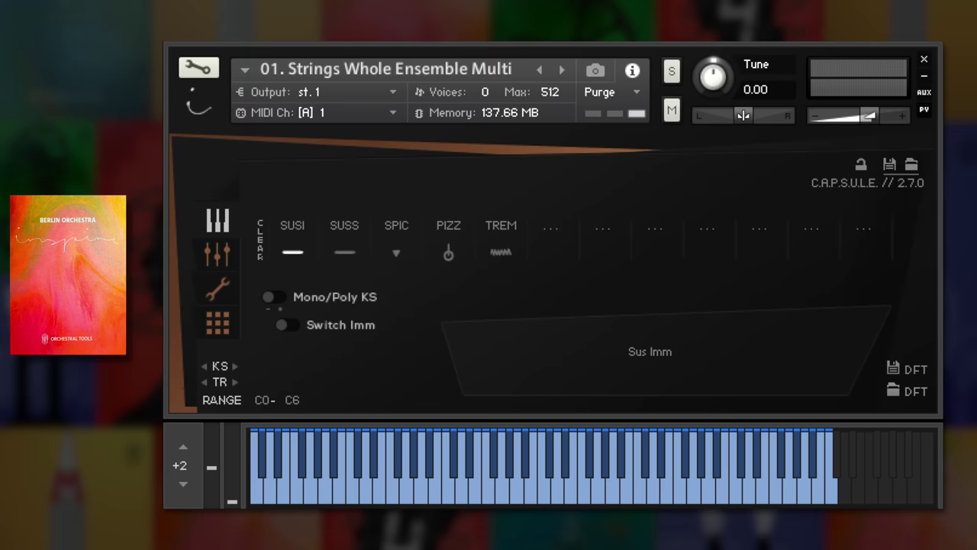
{"action": "left_click", "coordinate": [298, 220]}
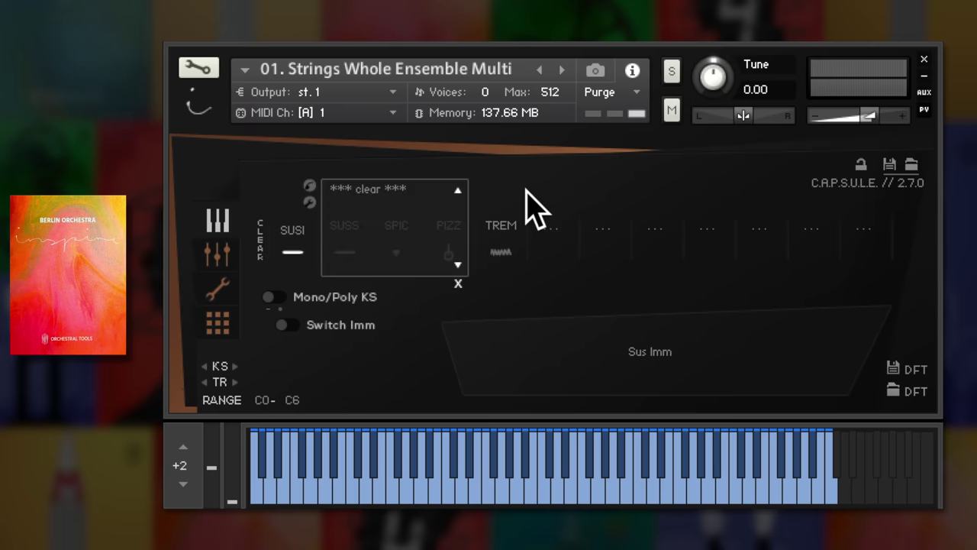
{"action": "left_click", "coordinate": [457, 283]}
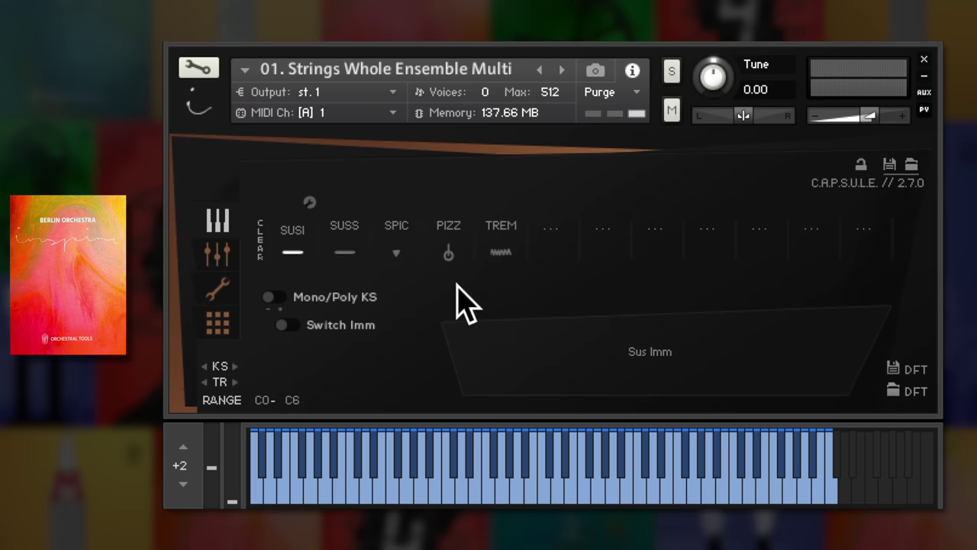
{"action": "left_click", "coordinate": [220, 252]}
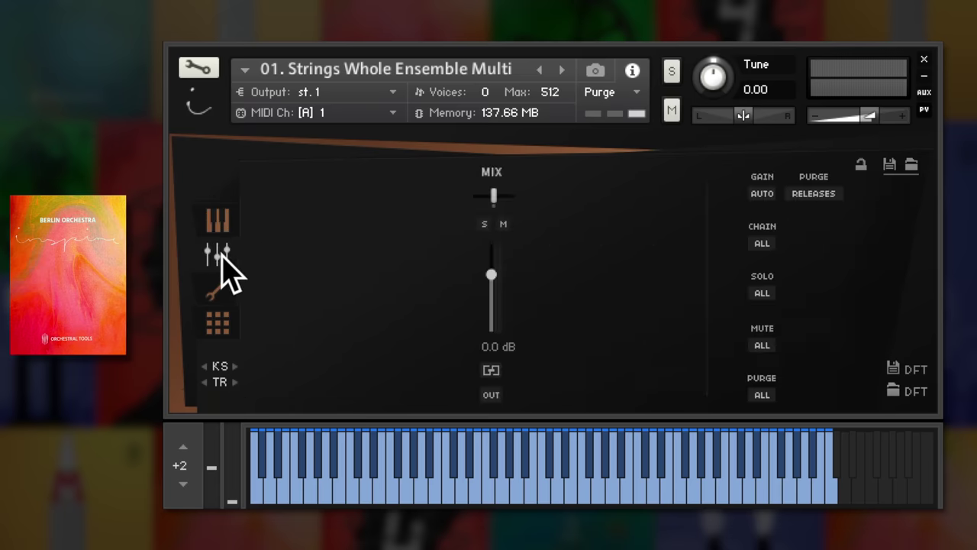
{"action": "left_click", "coordinate": [219, 296]}
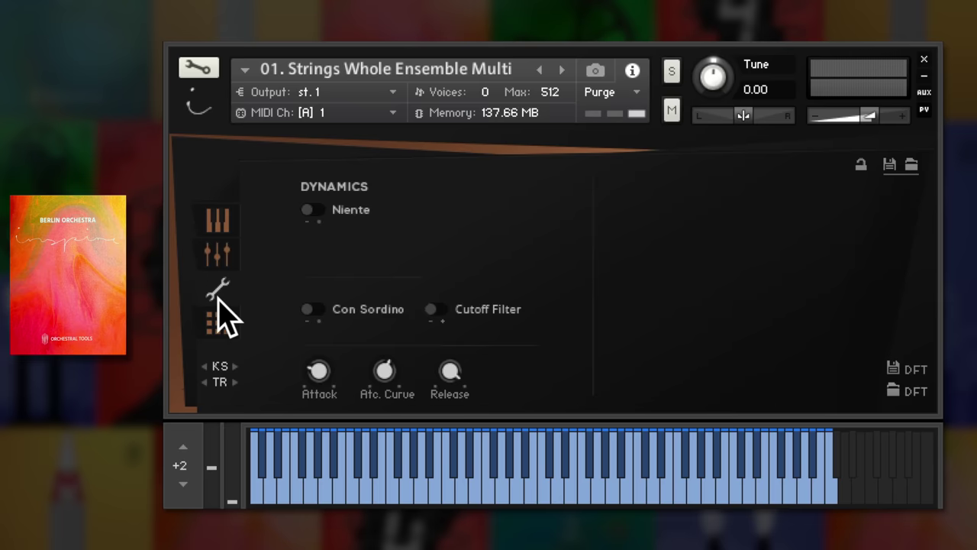
{"action": "left_click", "coordinate": [216, 330]}
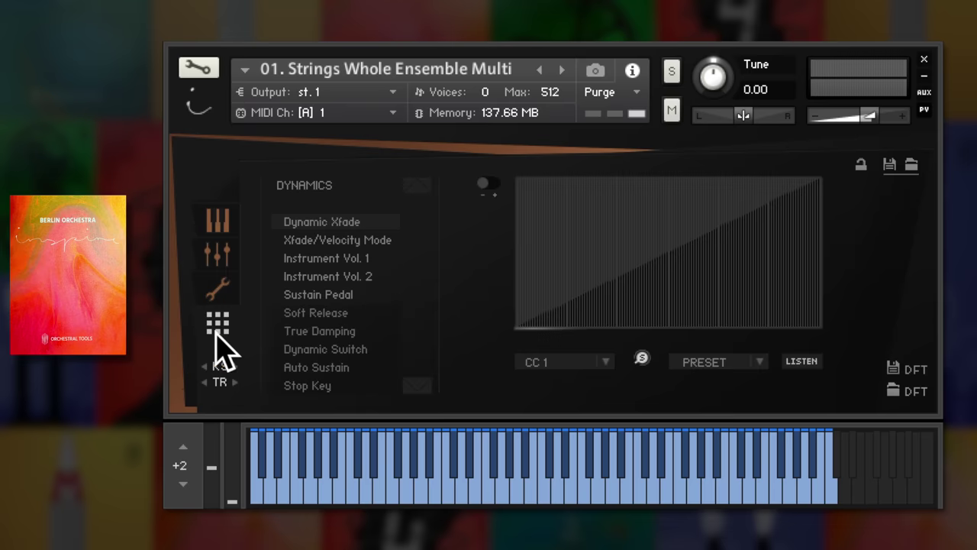
{"action": "left_click", "coordinate": [218, 219]}
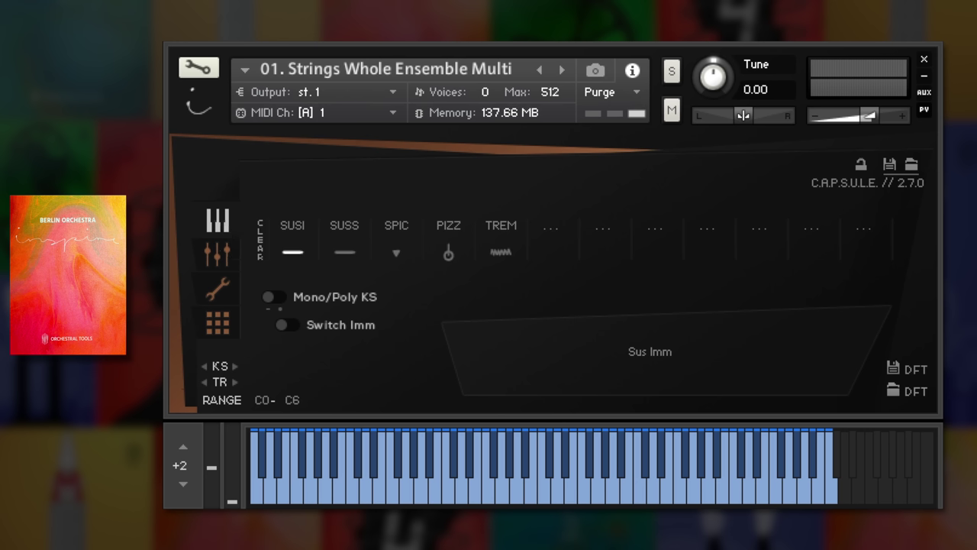